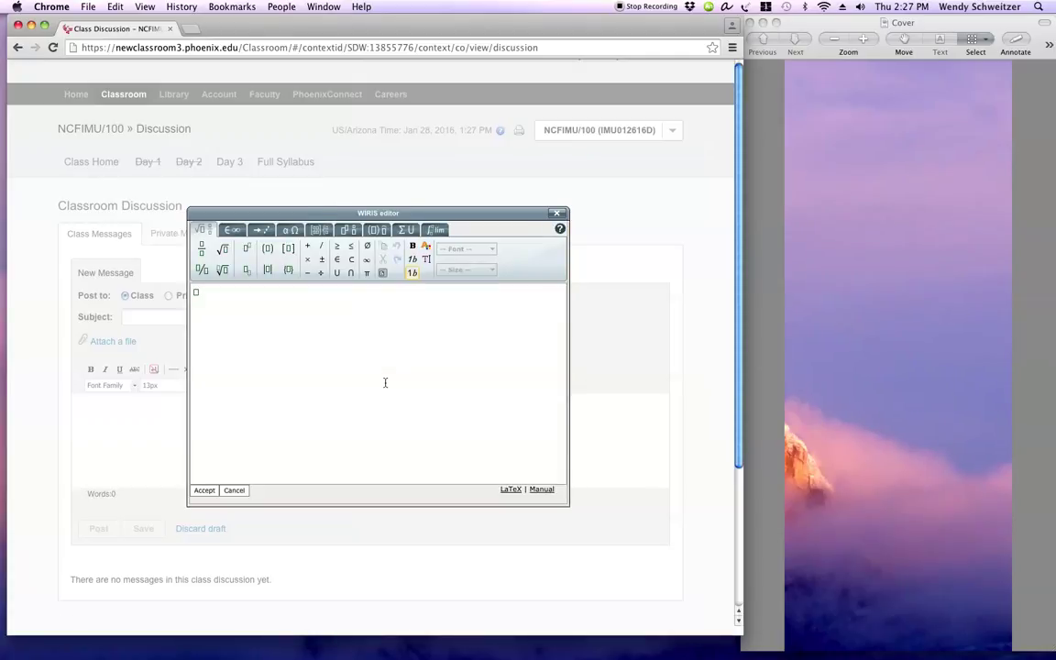
- Examine the equation editor's symbol categories and its online user manual
{"action": "left_click", "coordinate": [240, 230]}
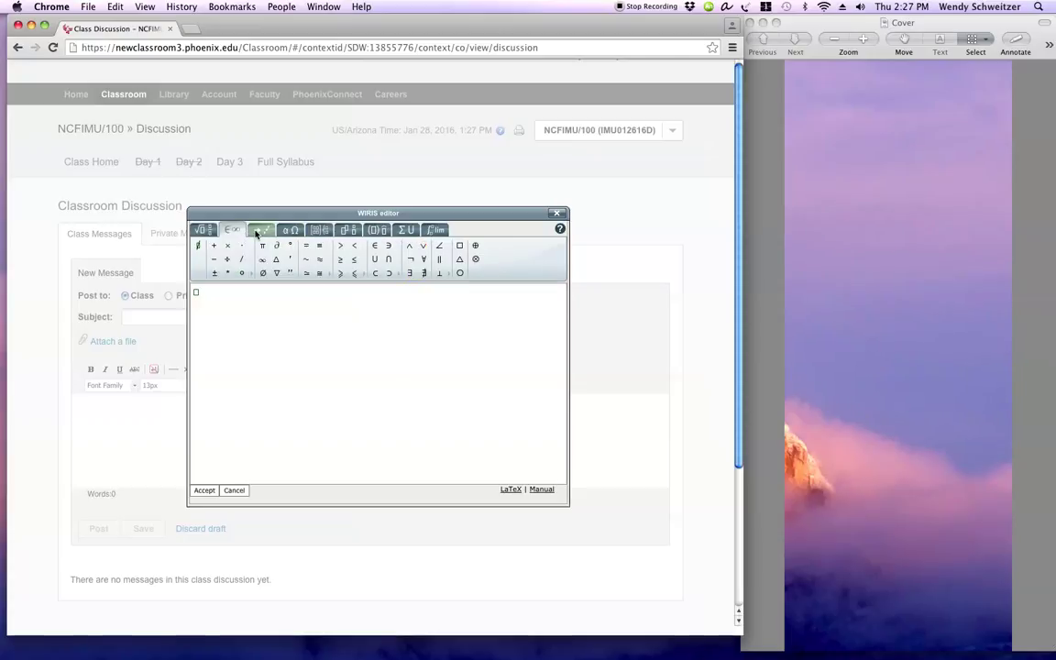
{"action": "left_click", "coordinate": [264, 231]}
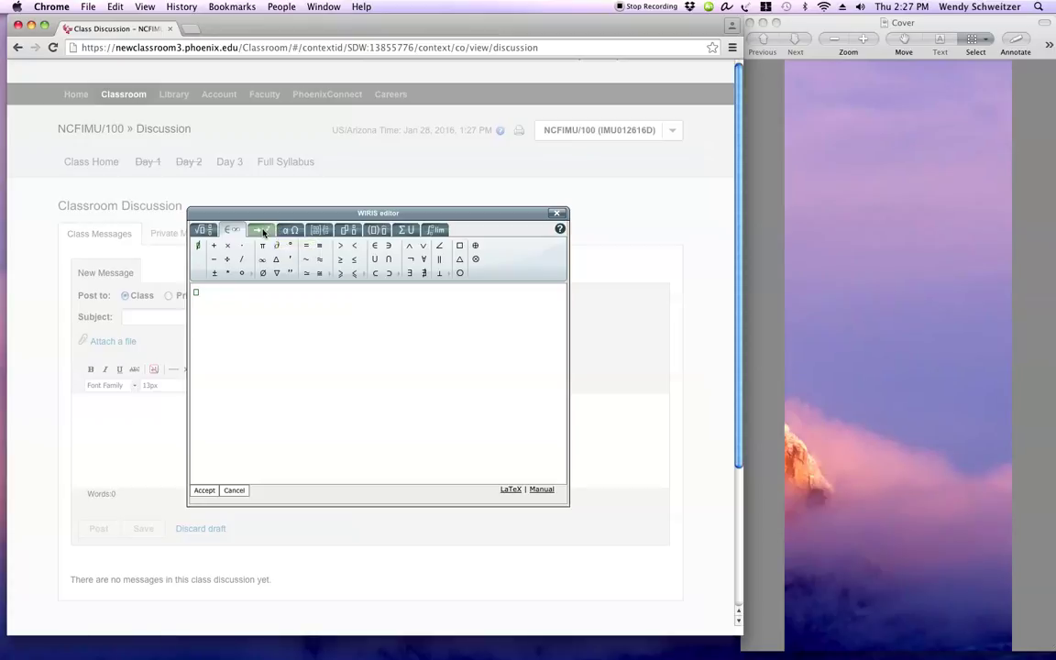
{"action": "left_click", "coordinate": [291, 231]}
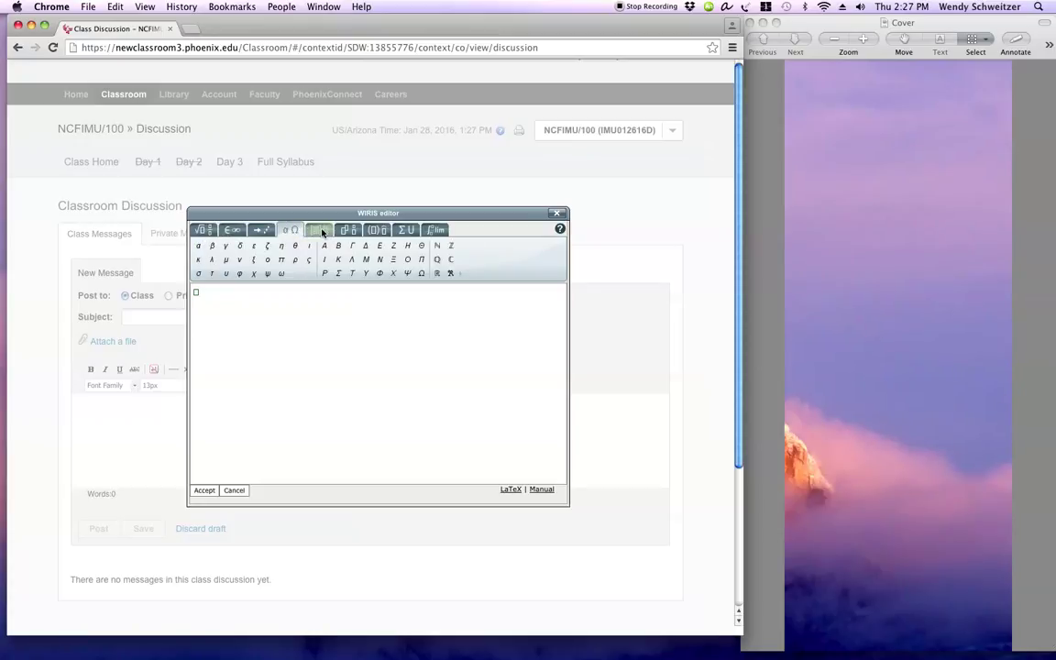
{"action": "left_click", "coordinate": [322, 231]}
{"action": "left_click", "coordinate": [348, 231]}
{"action": "left_click", "coordinate": [375, 231]}
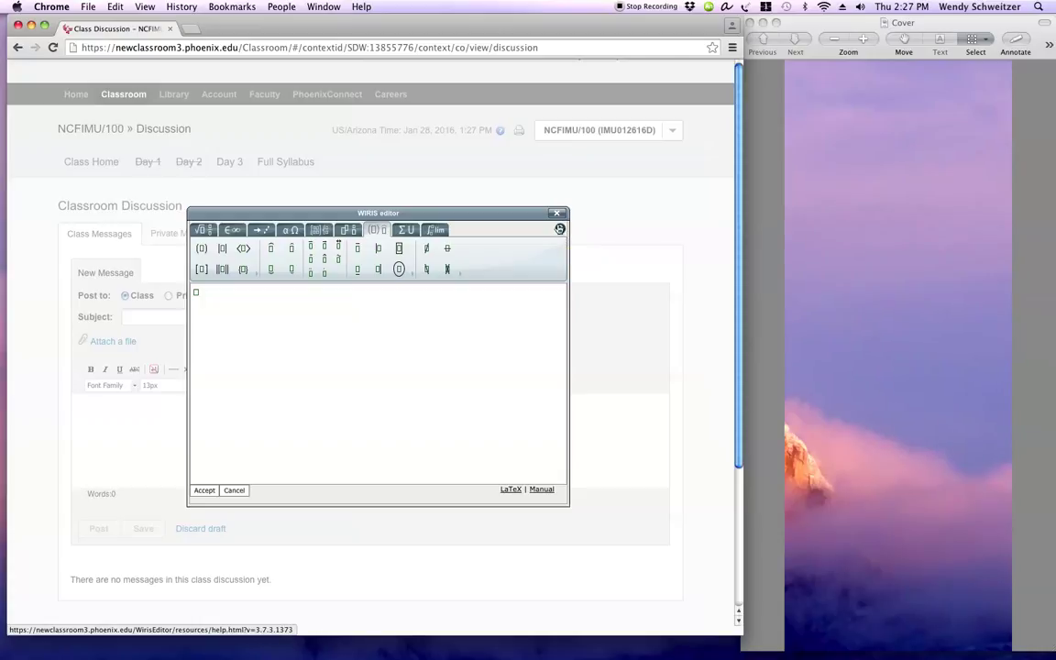
{"action": "left_click", "coordinate": [559, 229]}
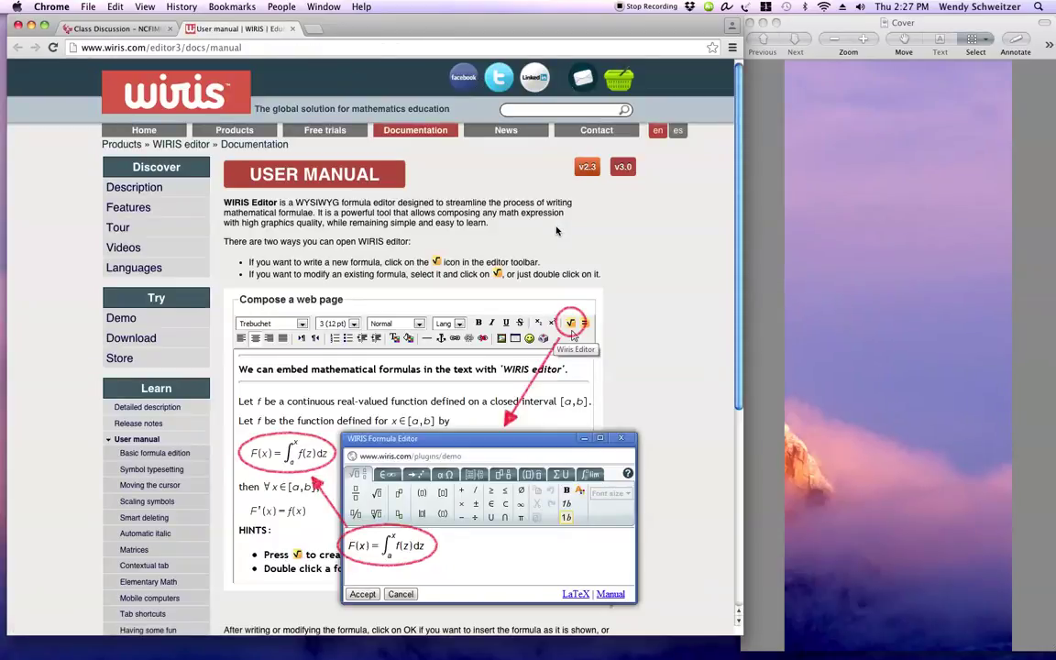
{"action": "left_click", "coordinate": [294, 29]}
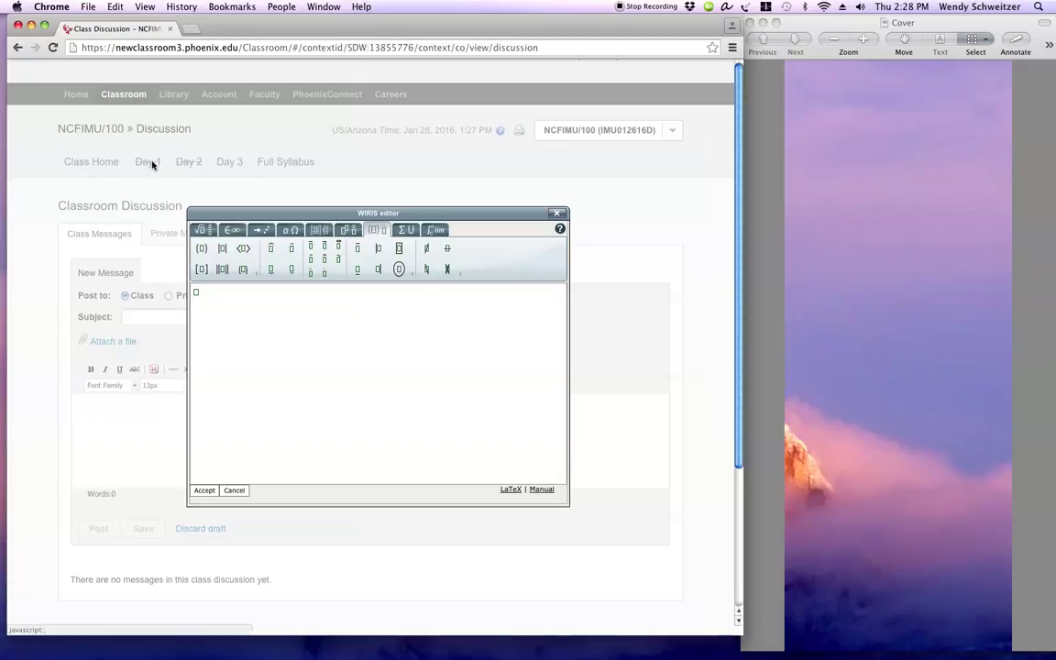
- Write the sum of the stacked fractions 1/4 + 3/4 in the equation editor
{"action": "left_click", "coordinate": [203, 230]}
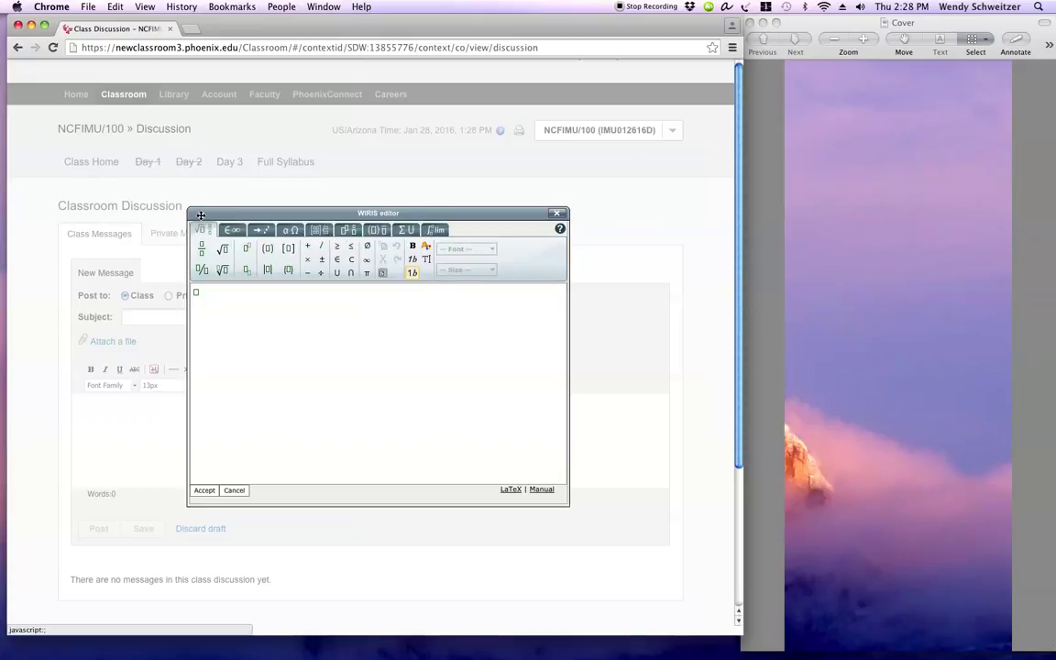
{"action": "left_click", "coordinate": [199, 251]}
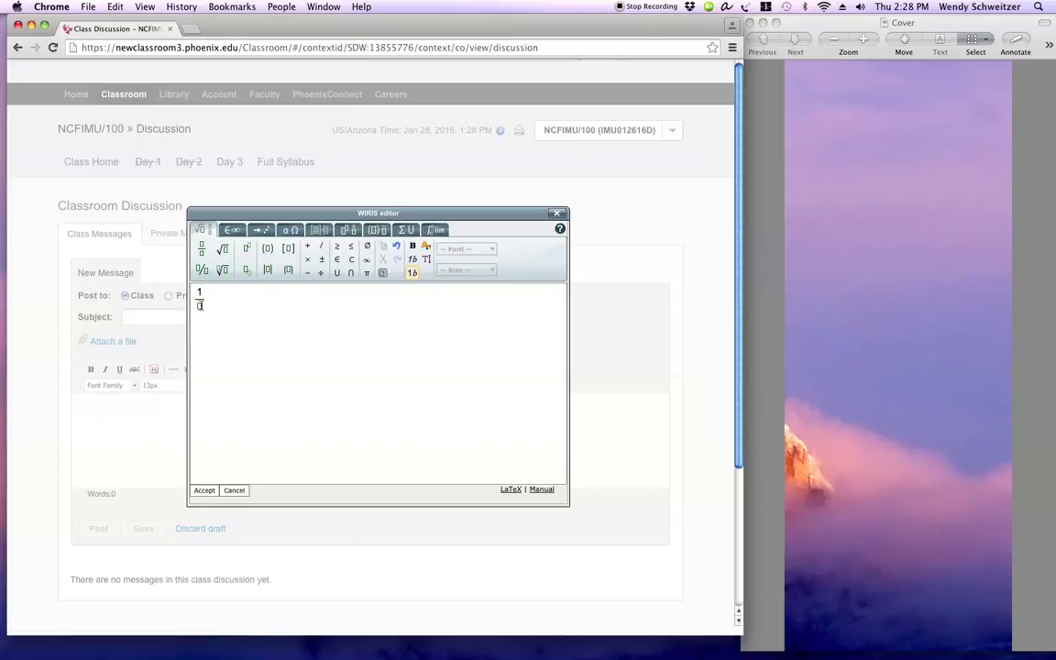
{"action": "left_click", "coordinate": [199, 307]}
{"action": "type", "text": "4"}
{"action": "left_click", "coordinate": [229, 290]}
{"action": "type", "text": "+"}
{"action": "left_click", "coordinate": [200, 248]}
{"action": "type", "text": "3/4"}
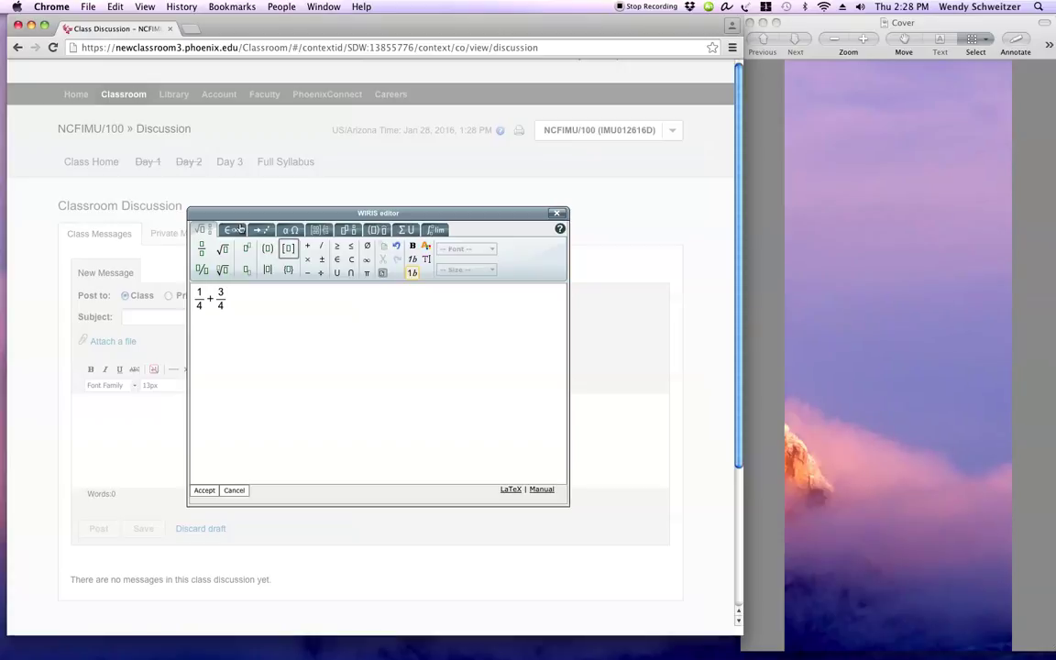
- Complete the equation with = 4/4 = 1, using a stacked fraction, and insert it into the class message
{"action": "left_click", "coordinate": [238, 229]}
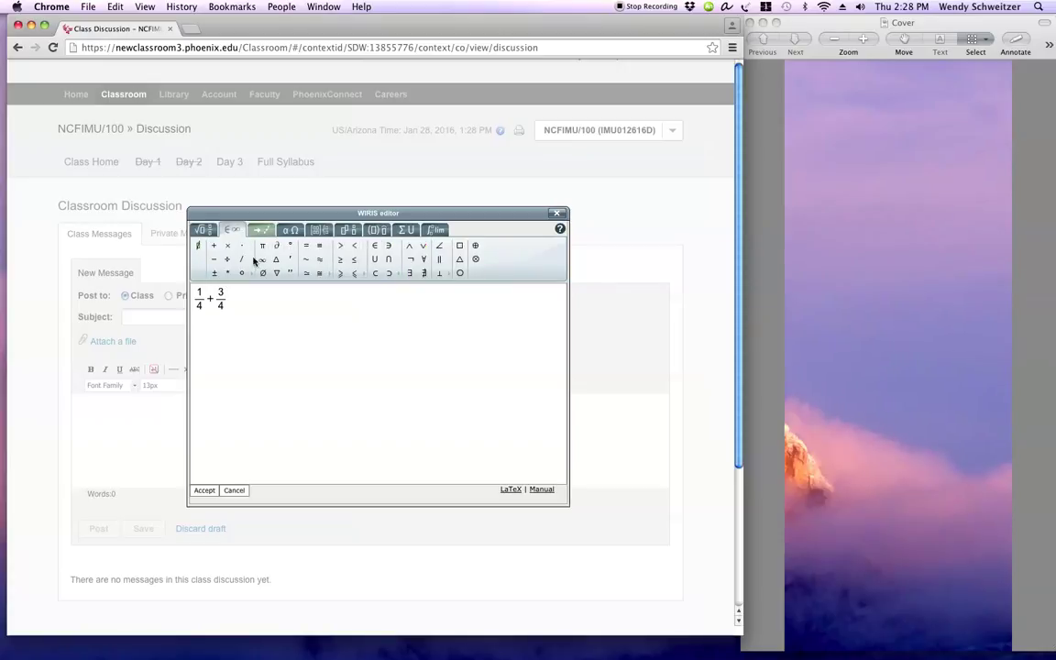
{"action": "left_click", "coordinate": [305, 245]}
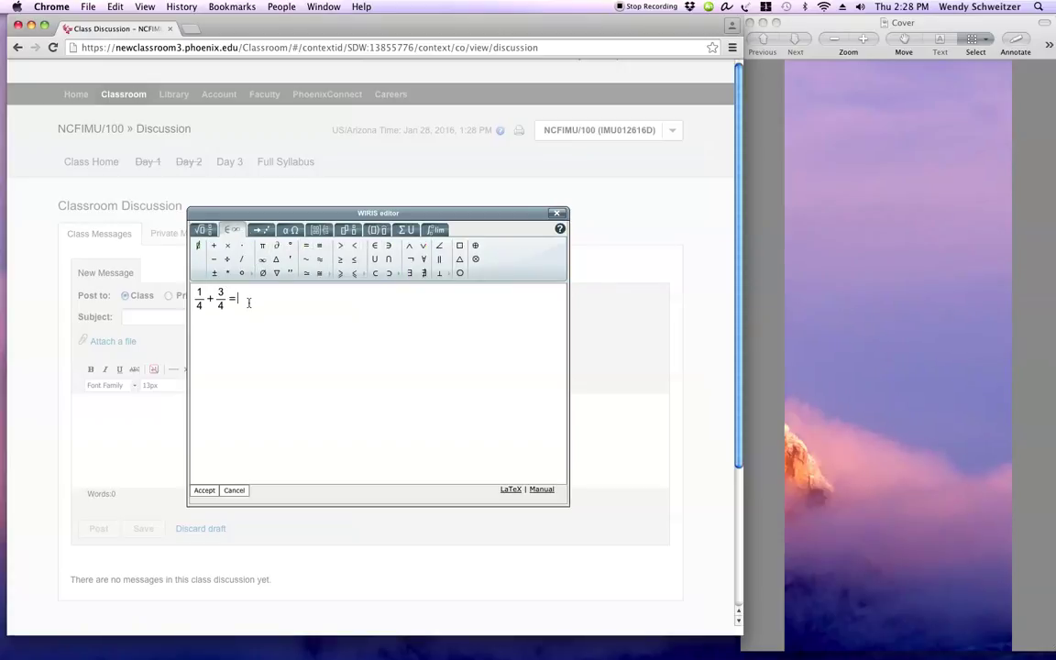
{"action": "left_click", "coordinate": [204, 230]}
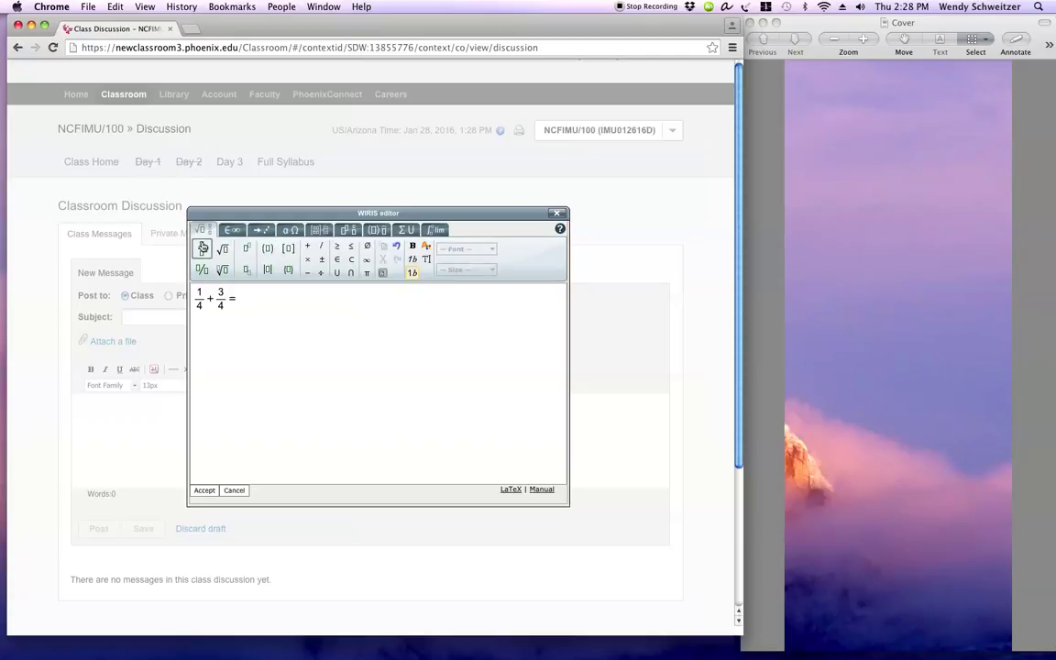
{"action": "left_click", "coordinate": [201, 246]}
{"action": "left_click", "coordinate": [237, 230]}
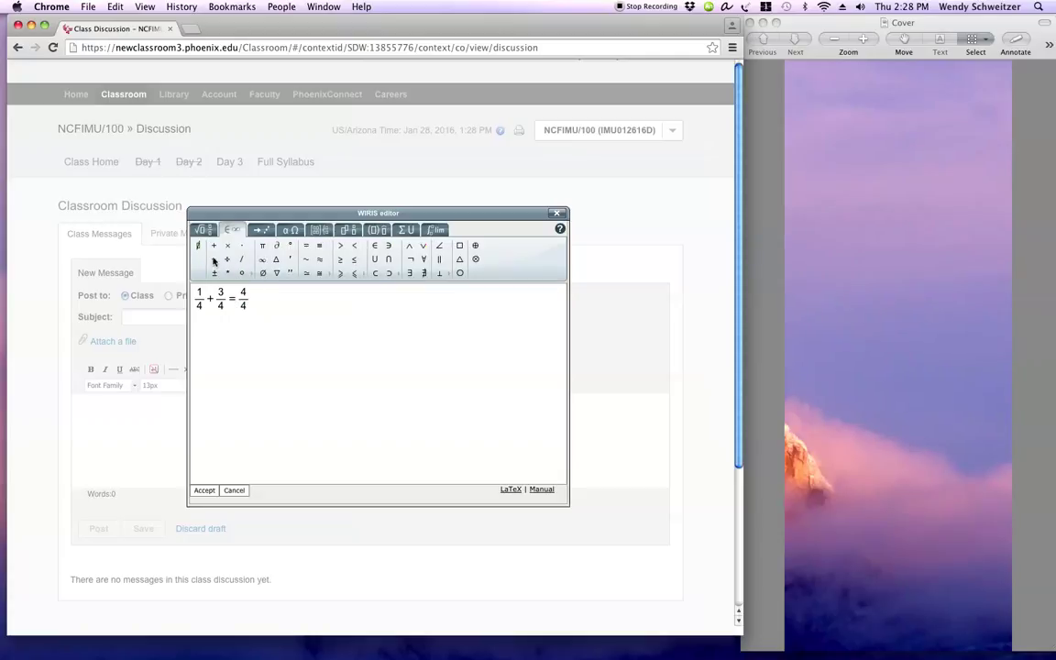
{"action": "left_click", "coordinate": [306, 245]}
{"action": "left_click", "coordinate": [204, 492]}
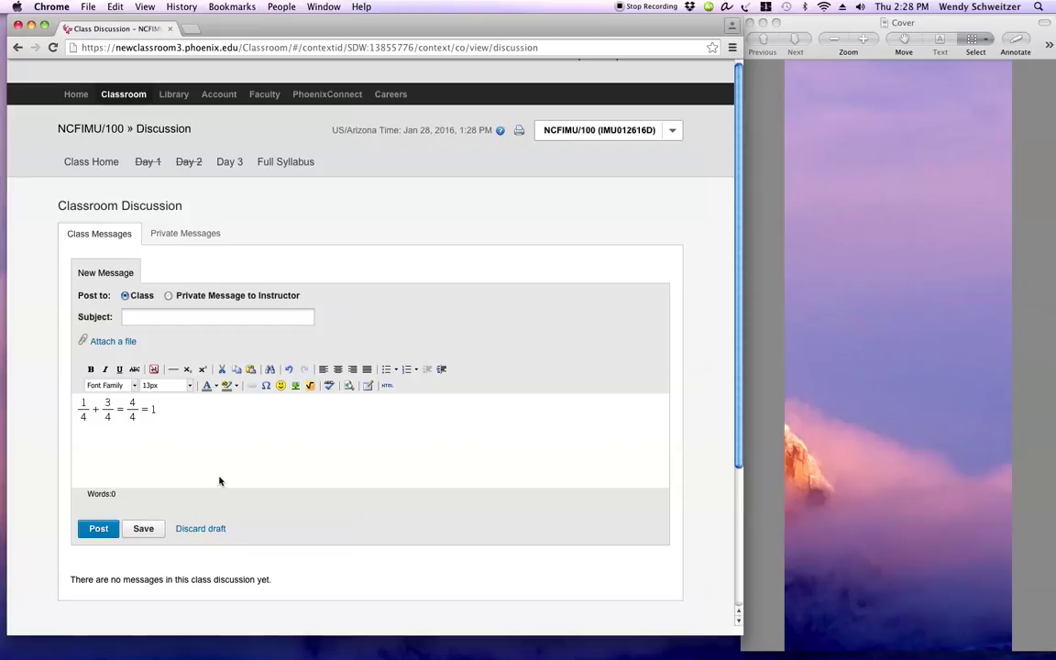
- Arrange Word's Math Editor.docx beside the class message for reference and start a new line below the first equation
{"action": "left_click", "coordinate": [157, 421]}
{"action": "left_click_drag", "start_coordinate": [929, 26], "coordinate": [943, 92]}
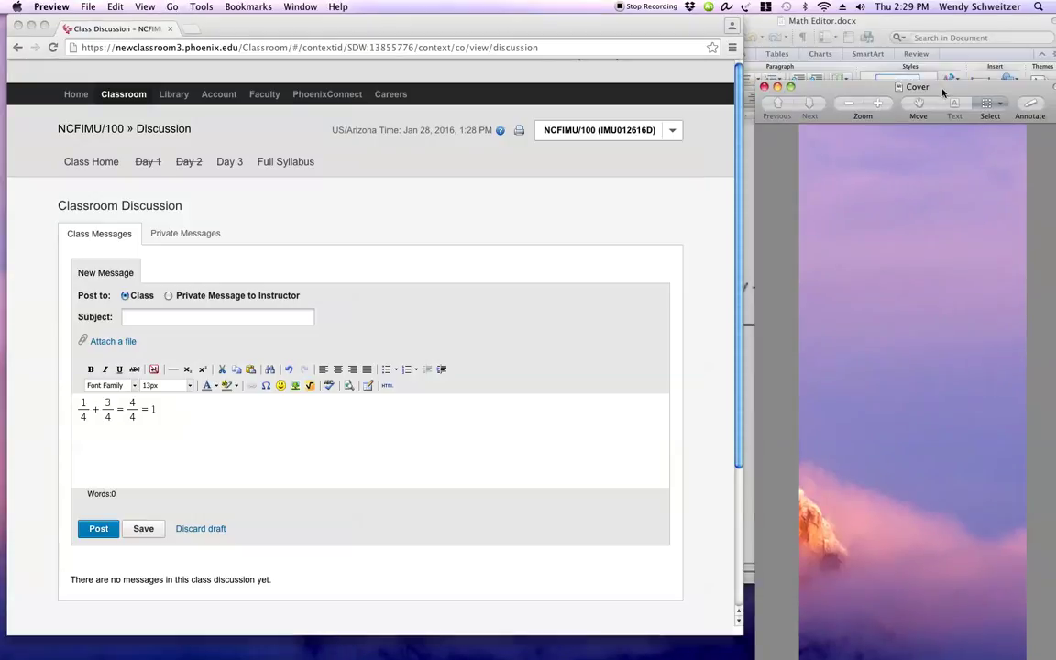
{"action": "left_click", "coordinate": [910, 20]}
{"action": "left_click", "coordinate": [877, 62]}
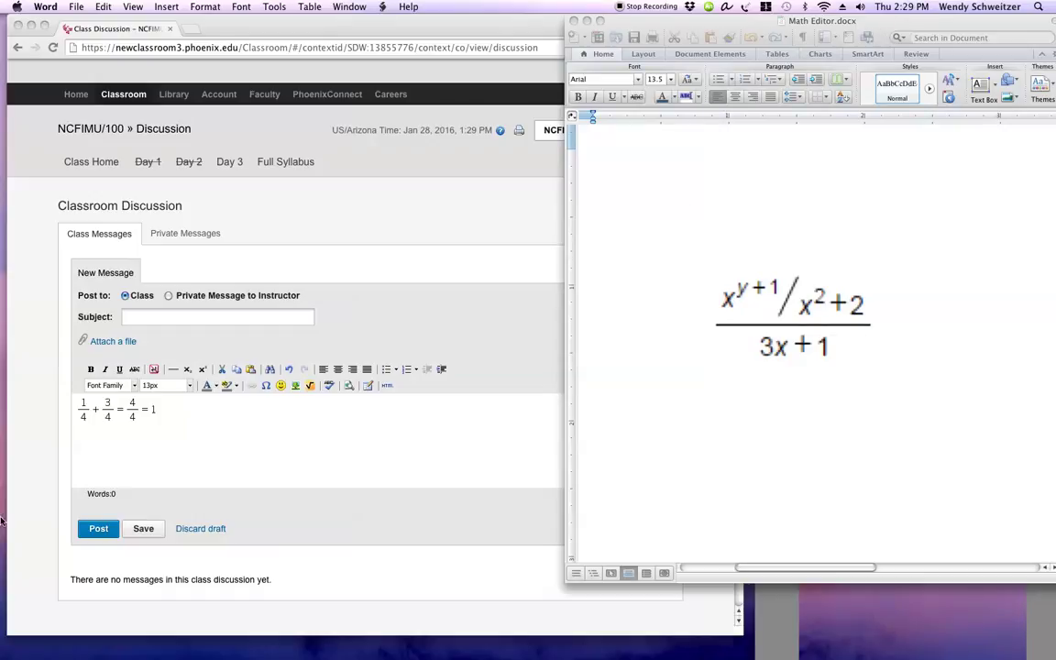
{"action": "left_click", "coordinate": [150, 446]}
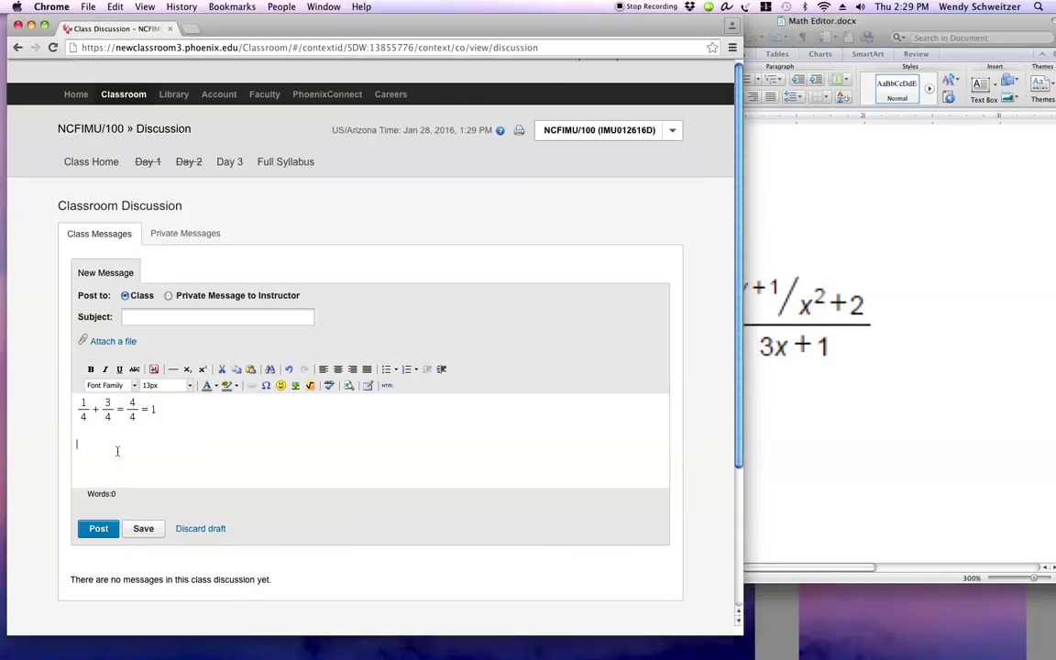
{"action": "left_click", "coordinate": [756, 240]}
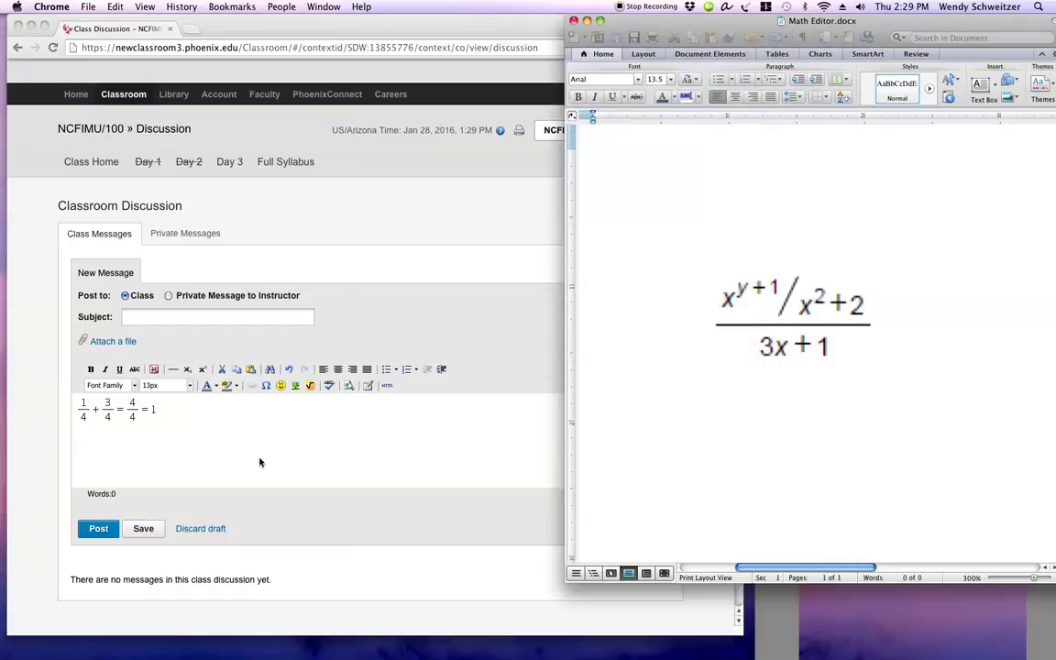
{"action": "left_click_drag", "start_coordinate": [650, 20], "coordinate": [752, 18]}
{"action": "left_click", "coordinate": [224, 424]}
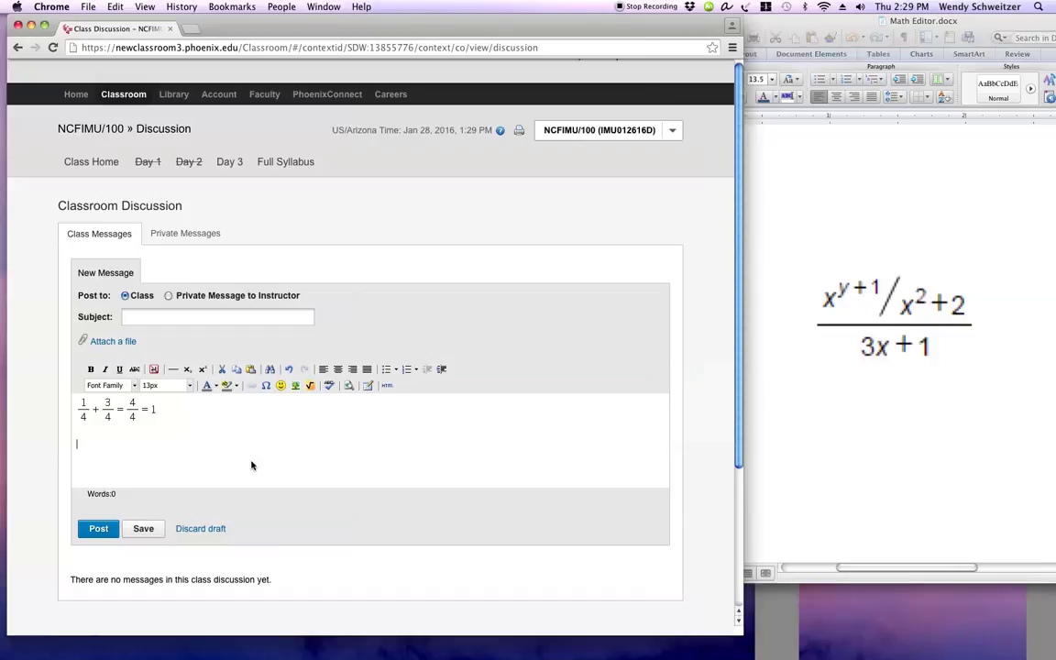
- Start a new equation with the derivative fraction template and make its numerator a plain x
{"action": "left_click", "coordinate": [310, 386]}
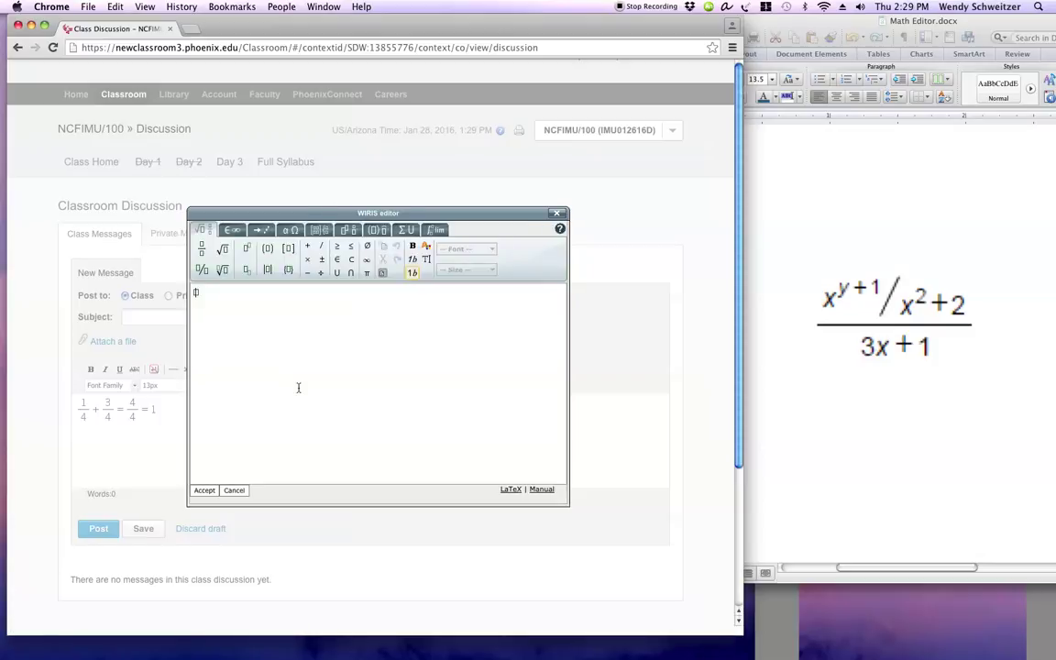
{"action": "left_click", "coordinate": [377, 230]}
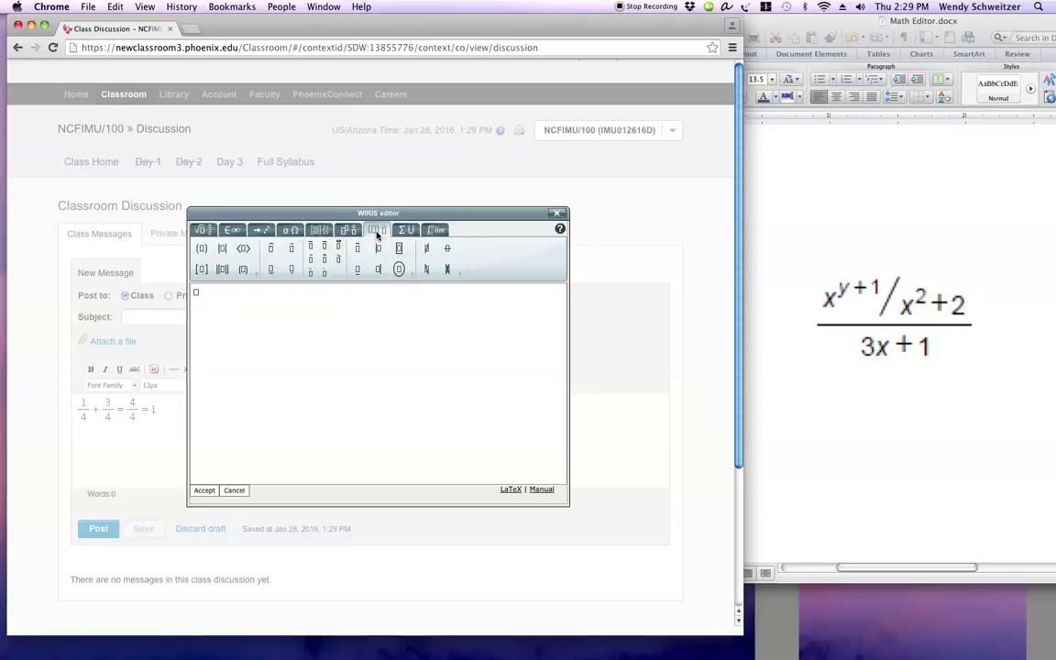
{"action": "left_click", "coordinate": [404, 231]}
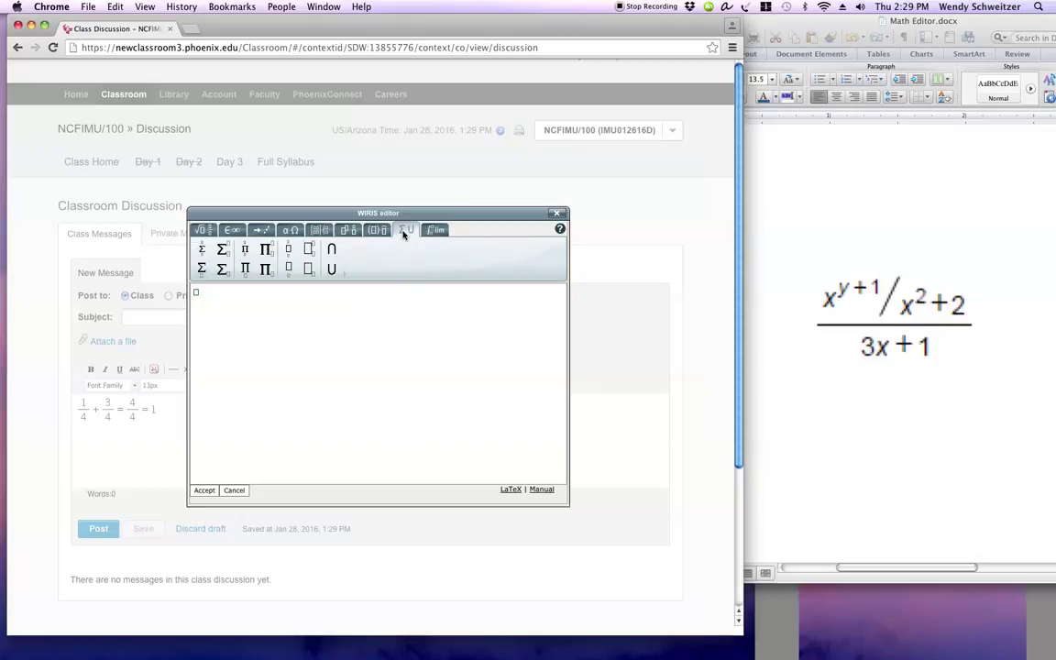
{"action": "left_click", "coordinate": [438, 231]}
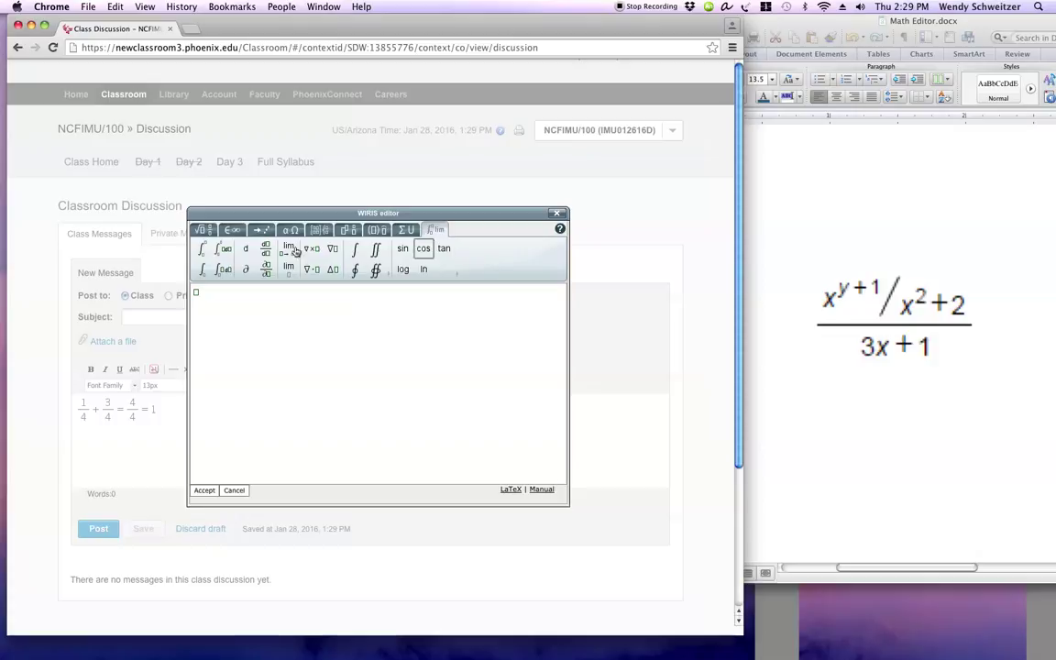
{"action": "left_click", "coordinate": [265, 251]}
{"action": "left_click", "coordinate": [204, 291]}
{"action": "type", "text": "y"}
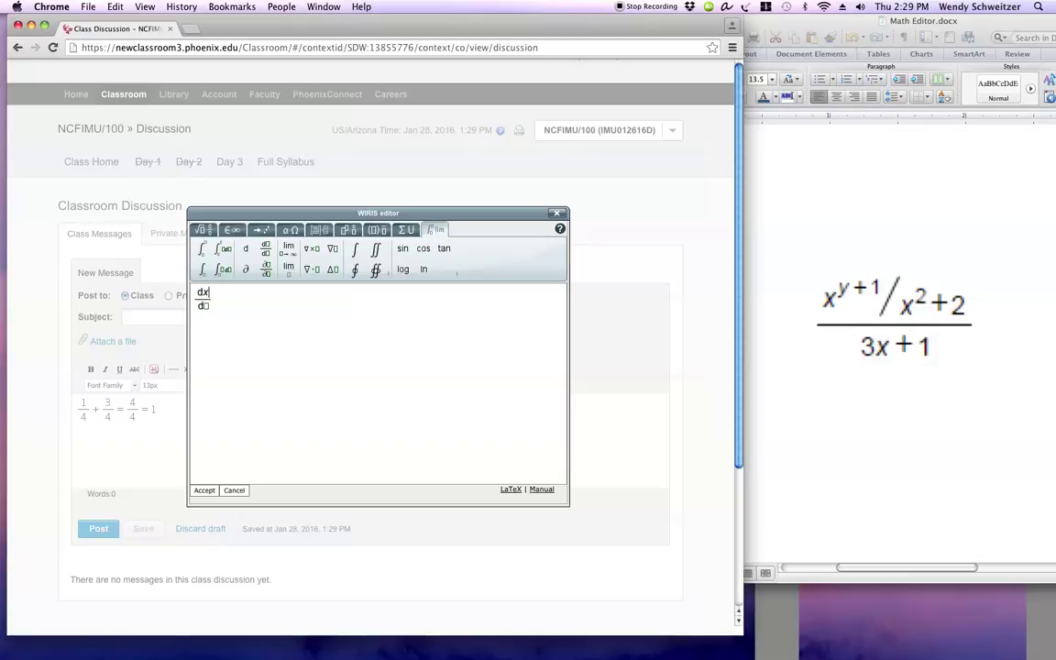
{"action": "key", "text": "BackSpace"}
- Add the exponent y+1 to the x in the numerator
{"action": "left_click", "coordinate": [233, 229]}
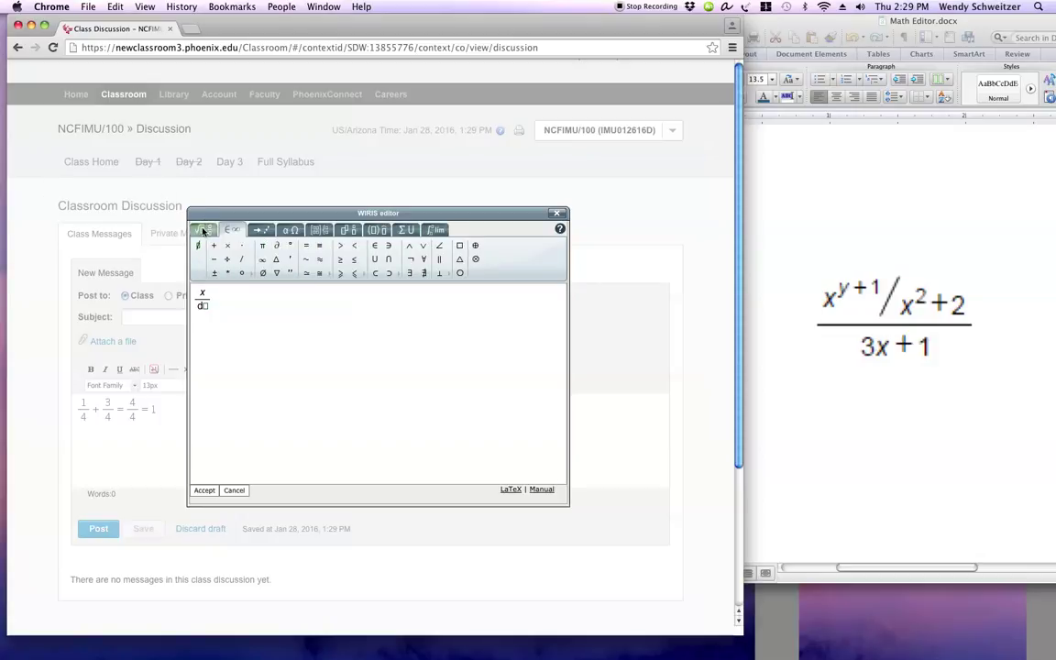
{"action": "left_click", "coordinate": [205, 231]}
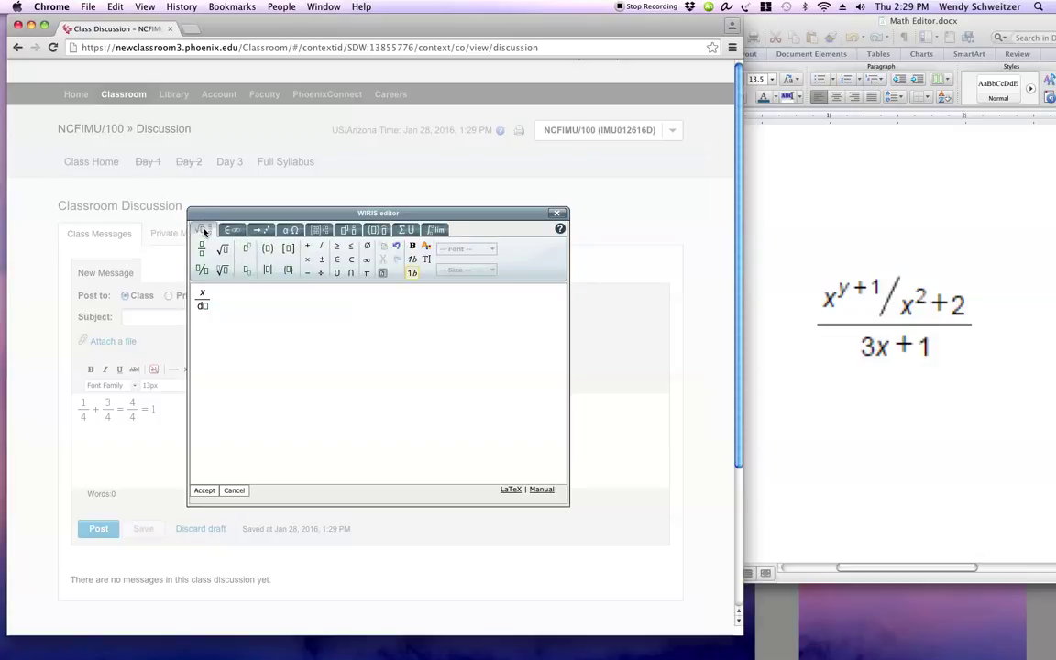
{"action": "left_click", "coordinate": [247, 249]}
{"action": "type", "text": "y"}
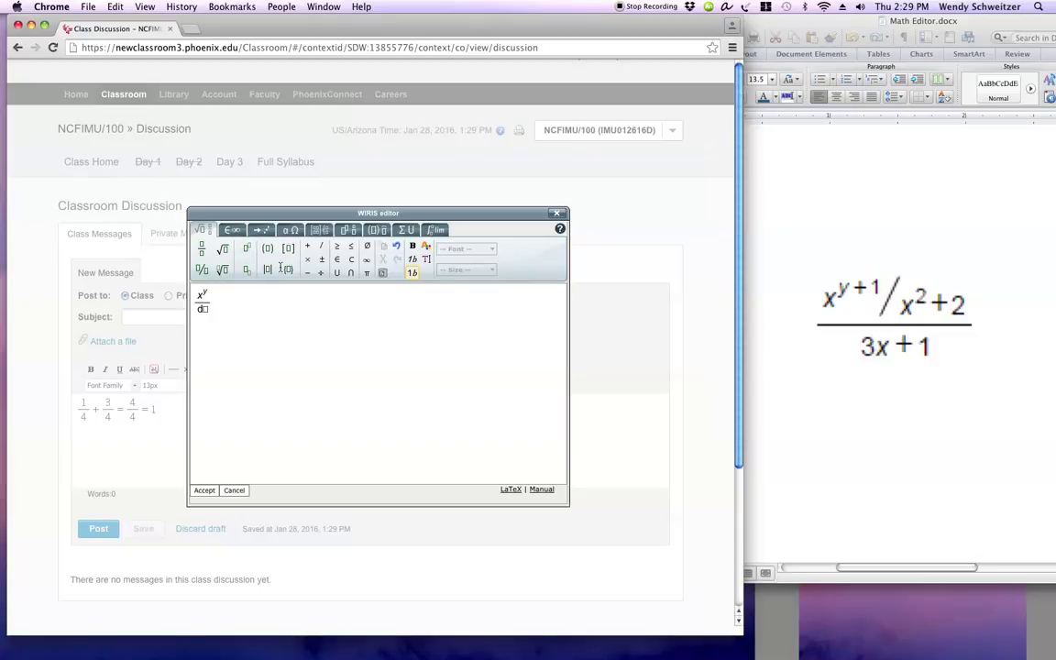
{"action": "left_click", "coordinate": [308, 248]}
{"action": "type", "text": "1"}
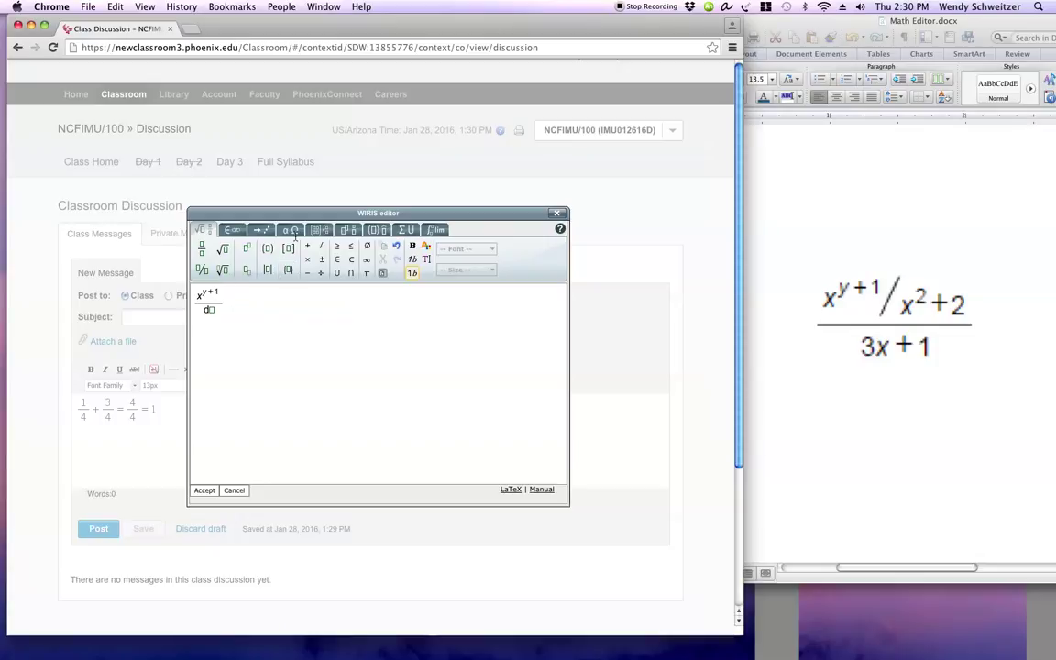
- Add a division slash after the x term in the numerator, outside the exponent
{"action": "left_click", "coordinate": [322, 249]}
{"action": "key", "text": "BackSpace"}
{"action": "left_click", "coordinate": [222, 293]}
{"action": "type", "text": "/"}
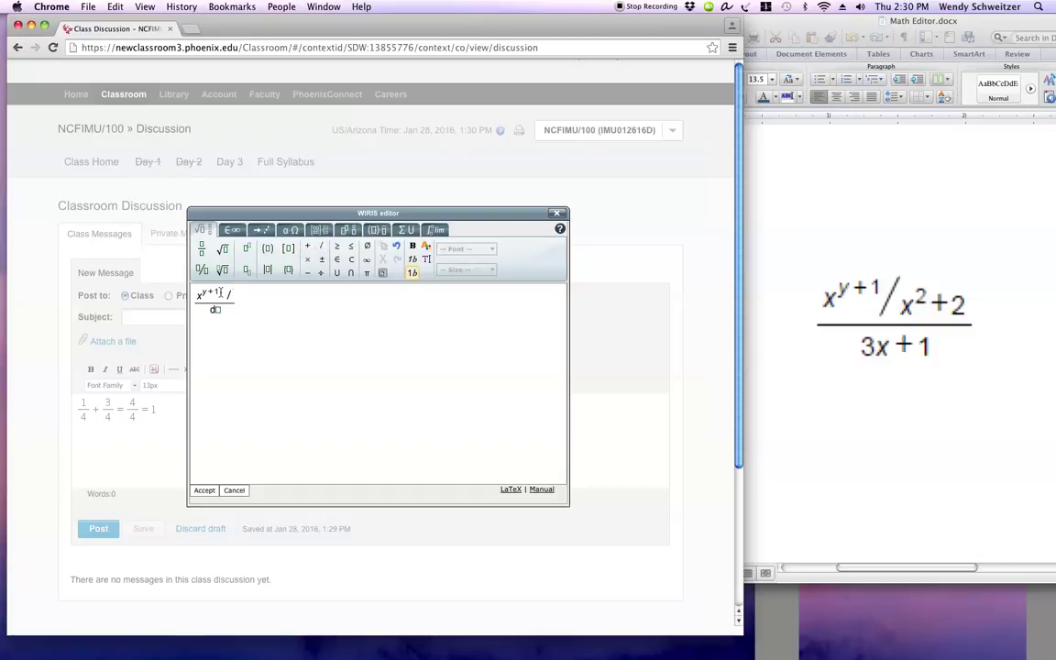
{"action": "double_click", "coordinate": [221, 293]}
{"action": "left_click", "coordinate": [223, 294]}
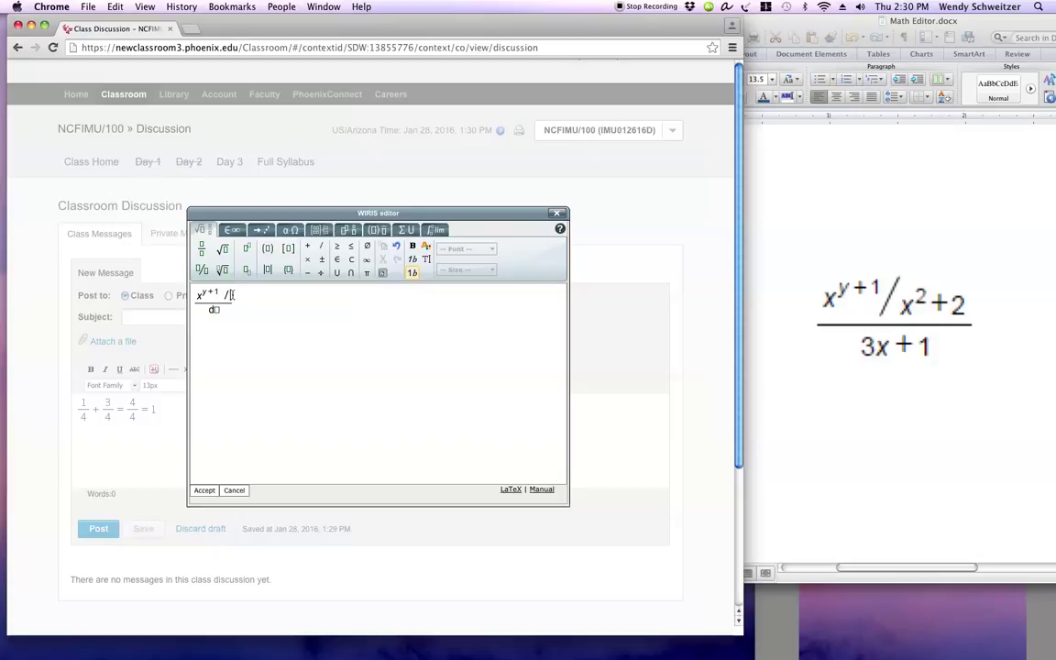
- Append x squared + 2 to the numerator after the slash, keeping the + 2 out of the exponent
{"action": "type", "text": "x"}
{"action": "left_click", "coordinate": [246, 249]}
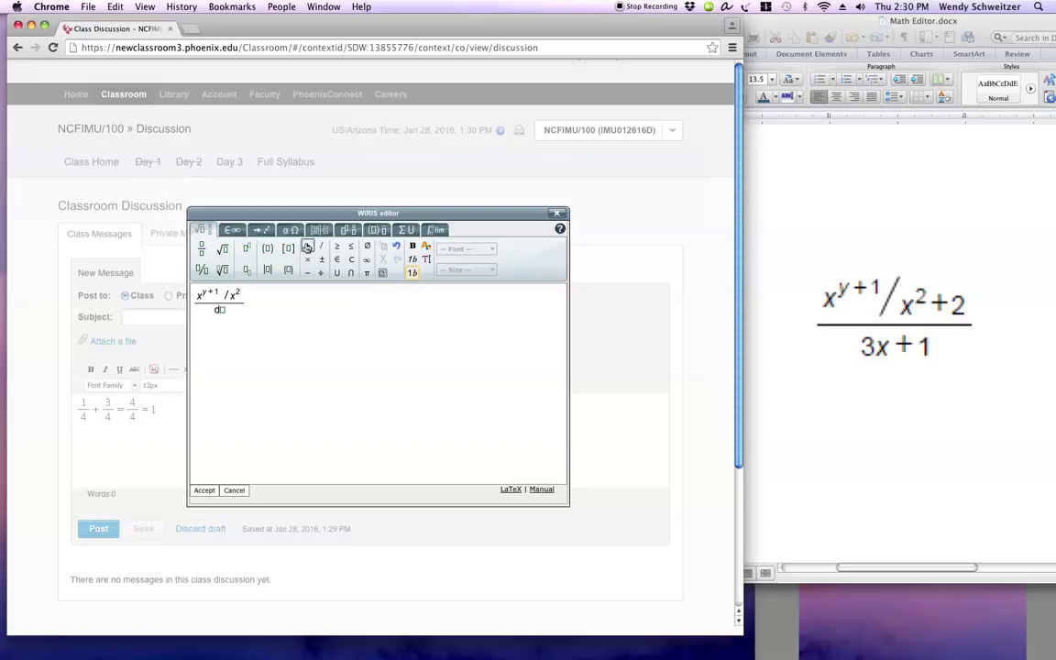
{"action": "key", "text": "BackSpace"}
{"action": "type", "text": "2"}
{"action": "type", "text": "+ 2"}
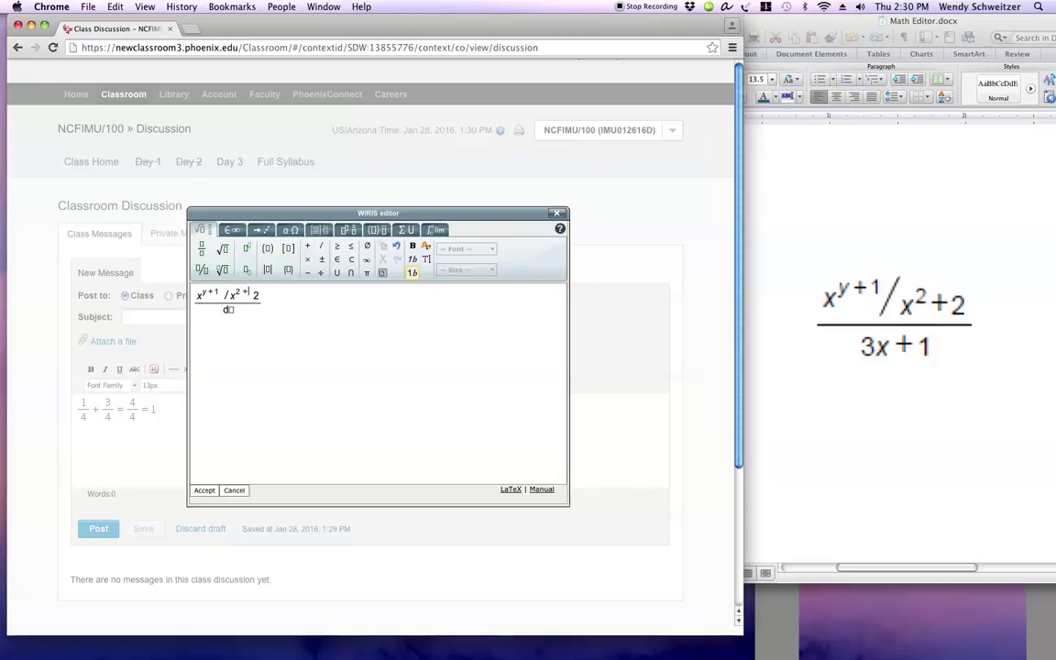
{"action": "key", "text": "BackSpace"}
{"action": "left_click", "coordinate": [307, 245]}
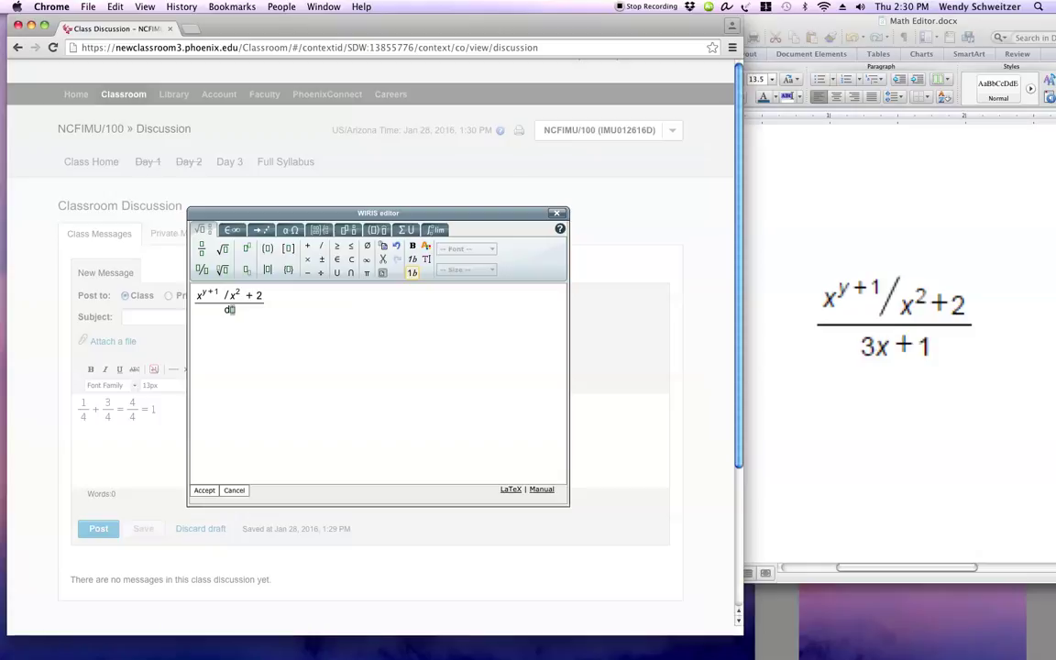
- Replace the denominator with 3x+1 and insert the finished equation into the class message
{"action": "left_click", "coordinate": [230, 310]}
{"action": "type", "text": "3x"}
{"action": "left_click", "coordinate": [309, 248]}
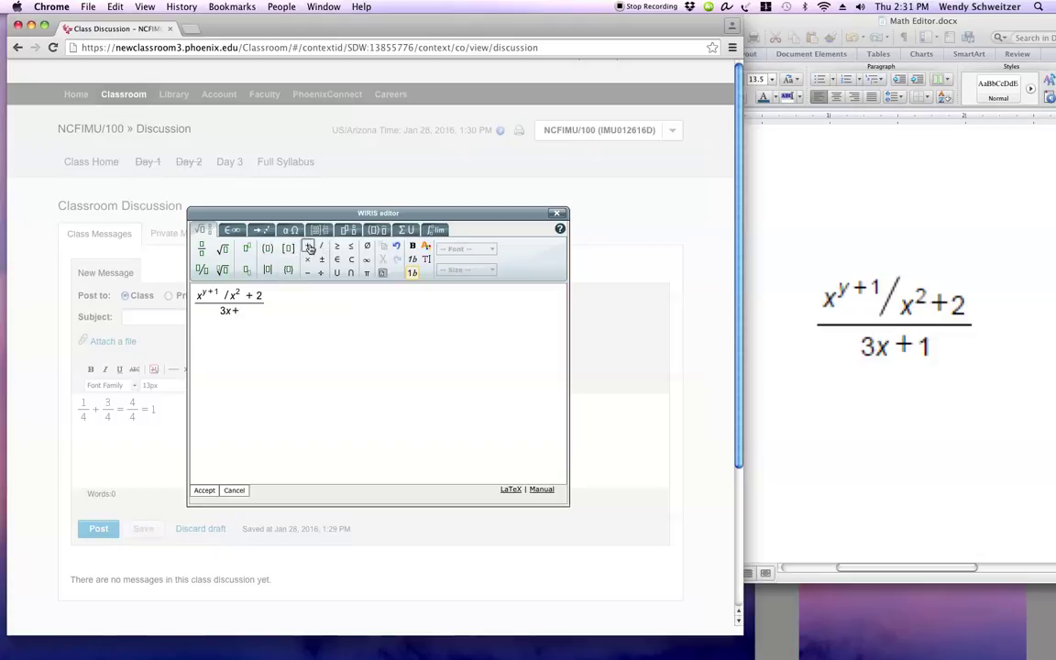
{"action": "type", "text": "1"}
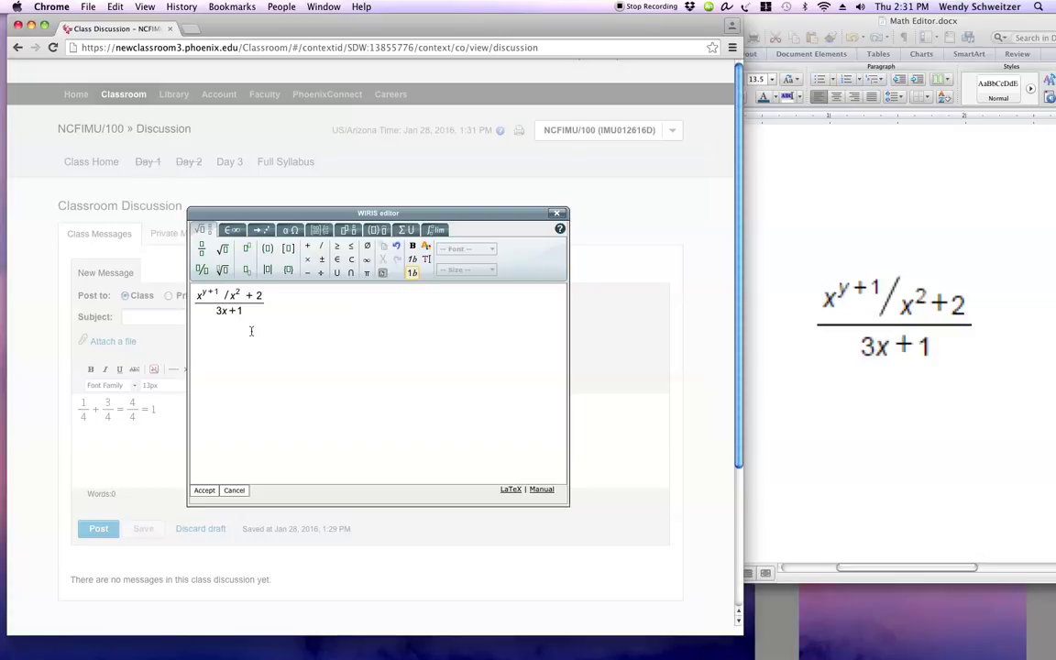
{"action": "left_click", "coordinate": [203, 491]}
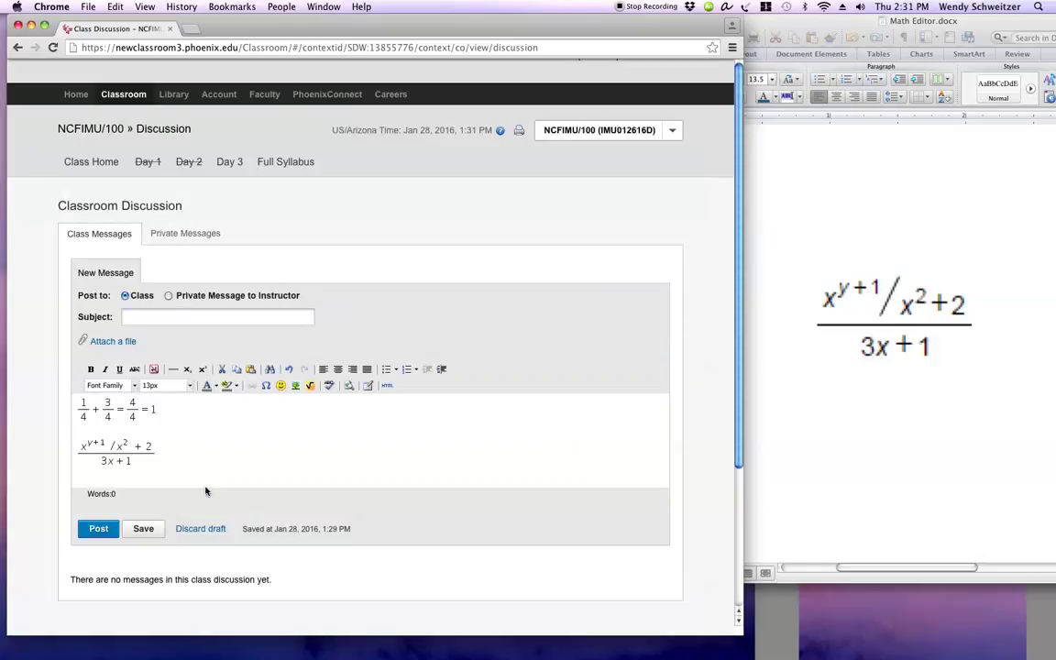